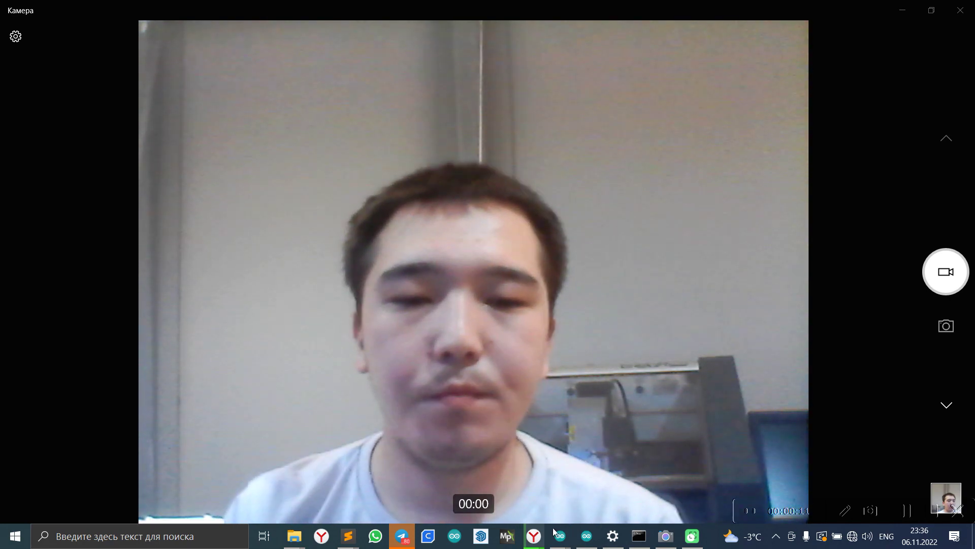
Bring the browser forward and open the Панель управления (control panel) page.
click(904, 10)
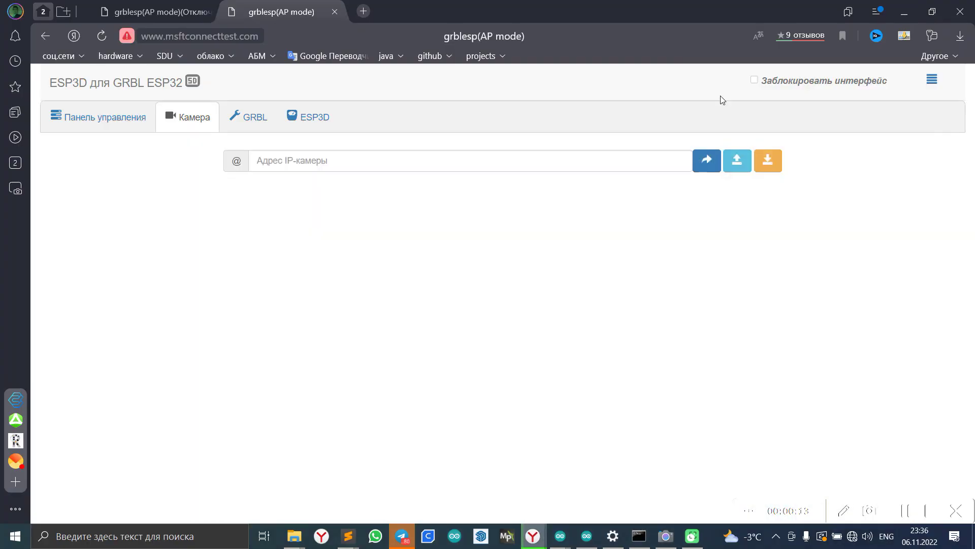
click(122, 128)
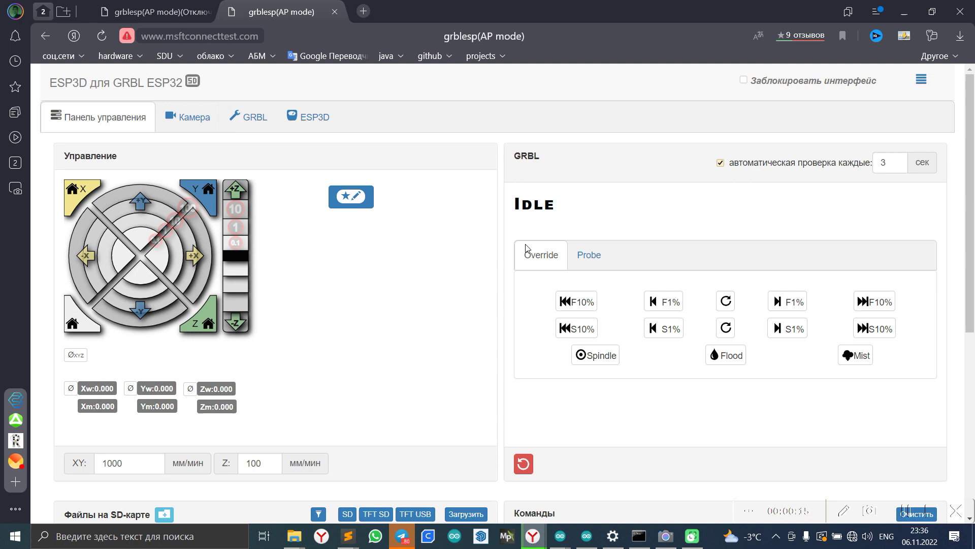
scroll(468, 242, down, 6)
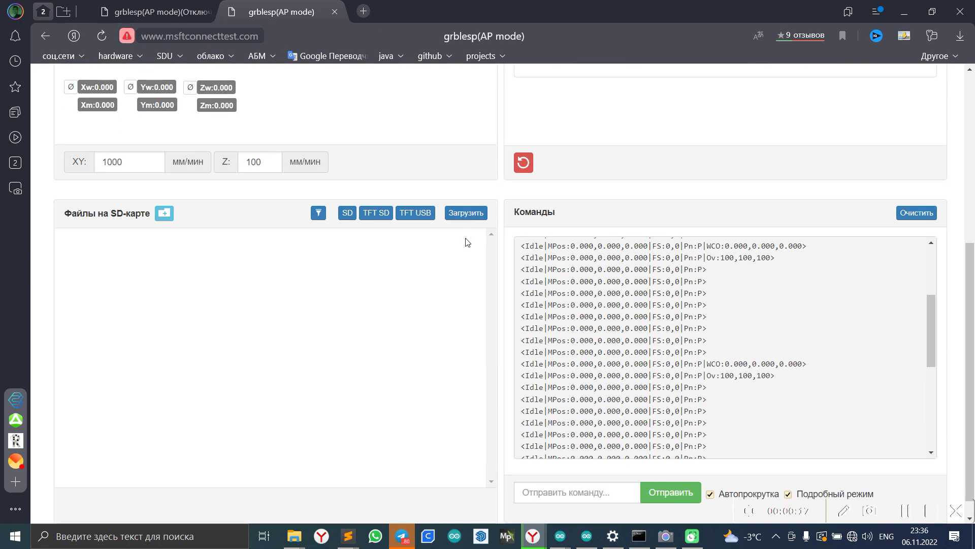
scroll(467, 242, up, 6)
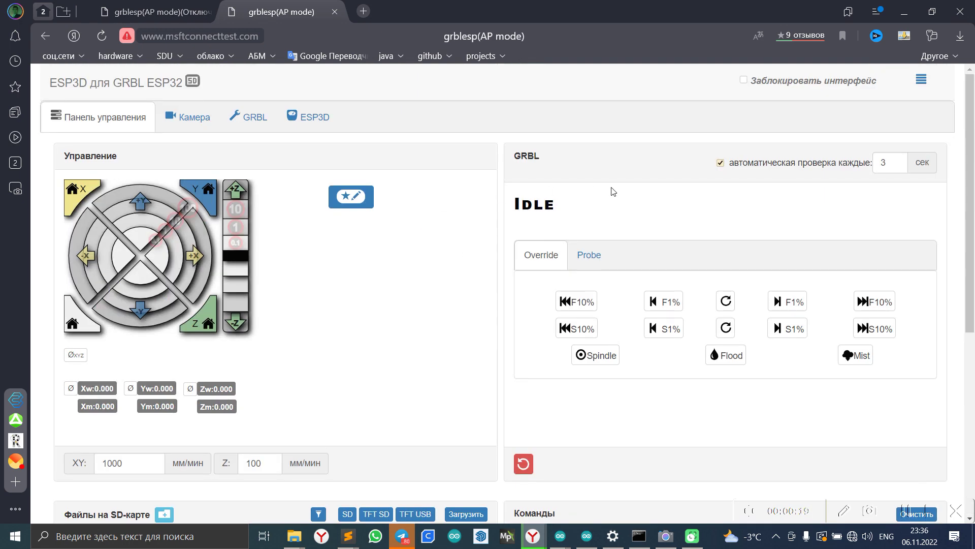
Toggle 'Заблокировать интерфейс' on and off twice, leaving the interface unlocked.
click(753, 81)
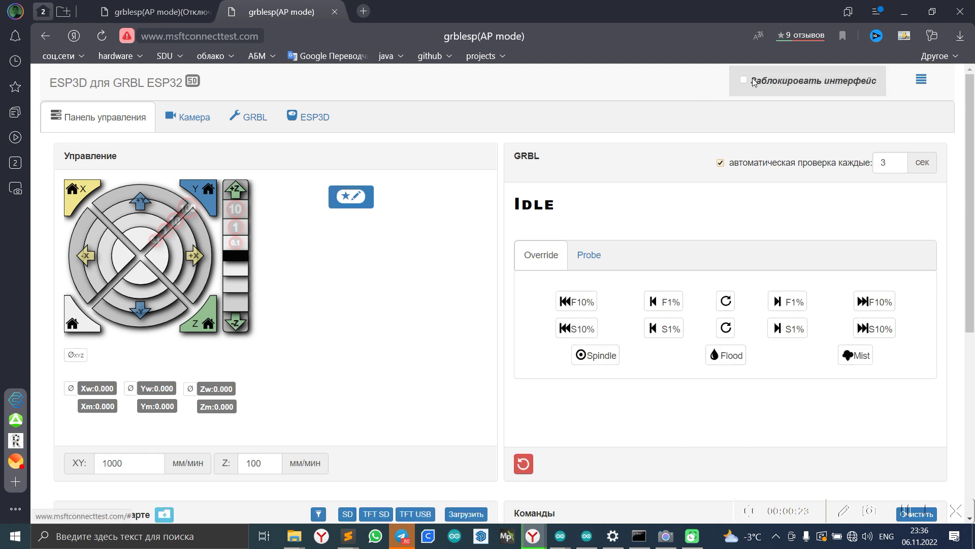
click(754, 81)
click(788, 100)
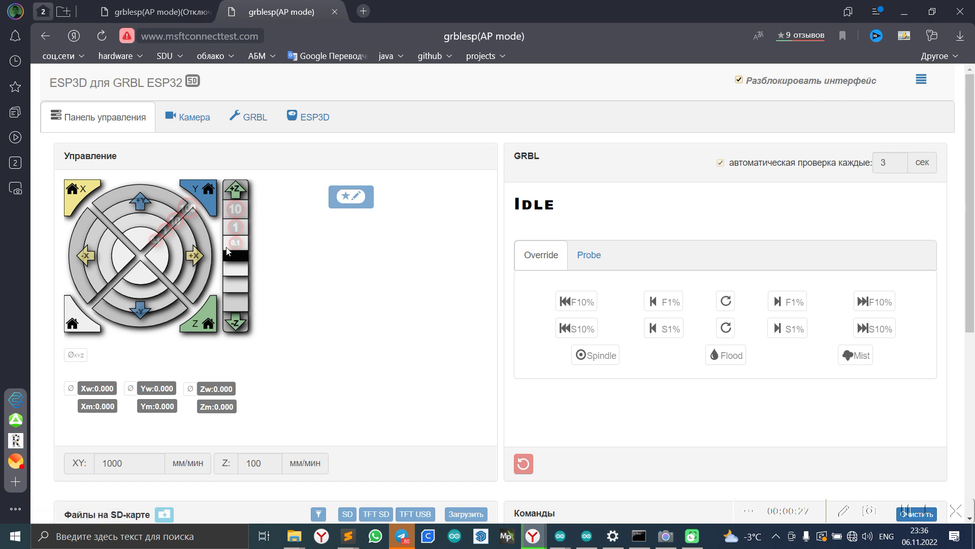
click(782, 87)
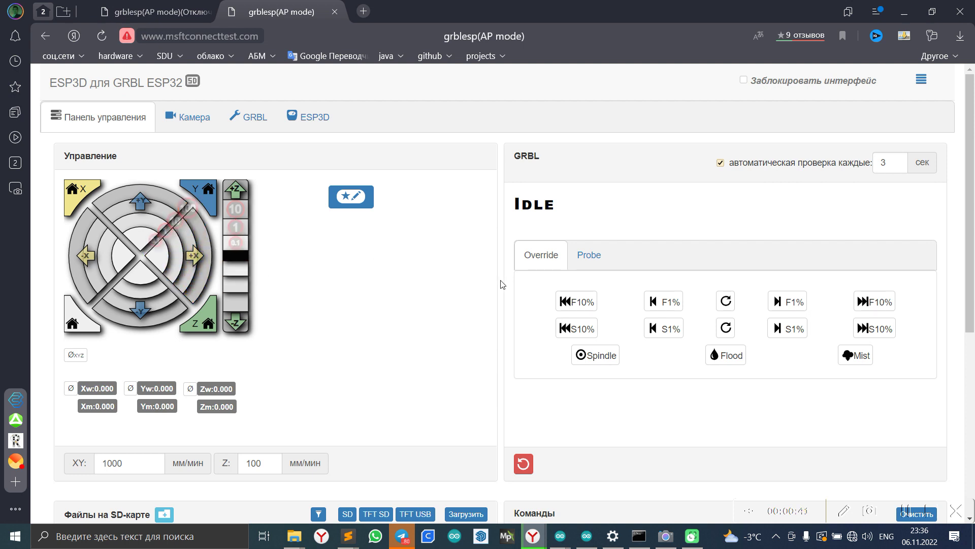
scroll(501, 288, down, 2)
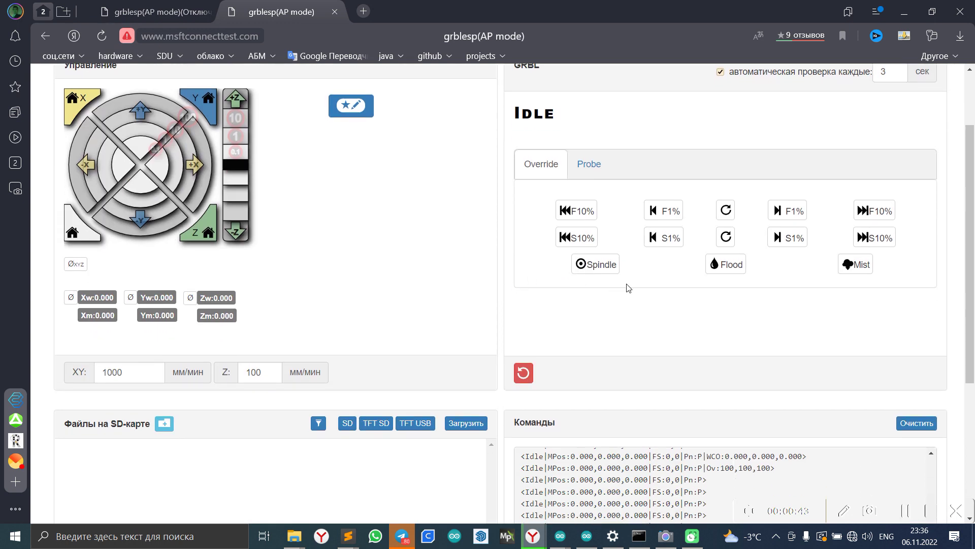
scroll(570, 338, down, 1)
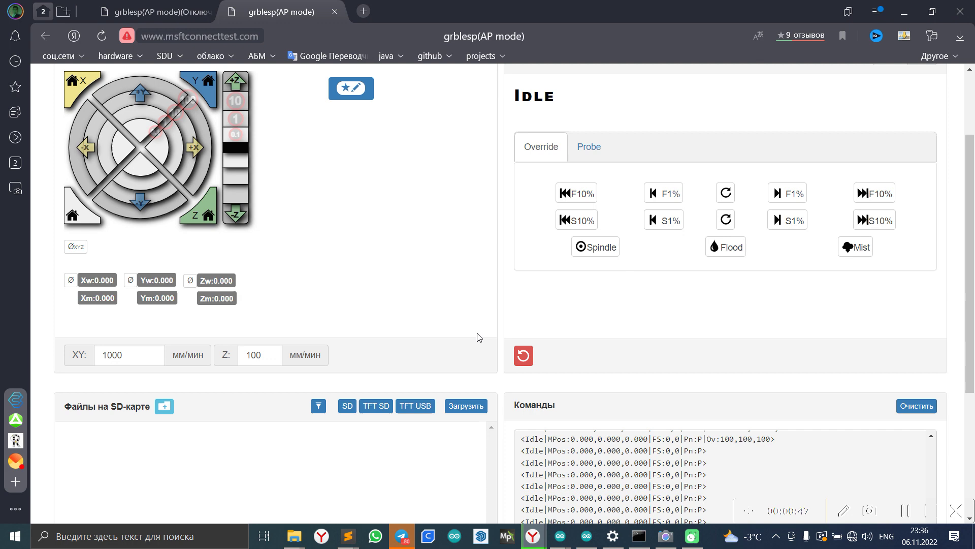
scroll(479, 338, down, 2)
scroll(478, 337, down, 2)
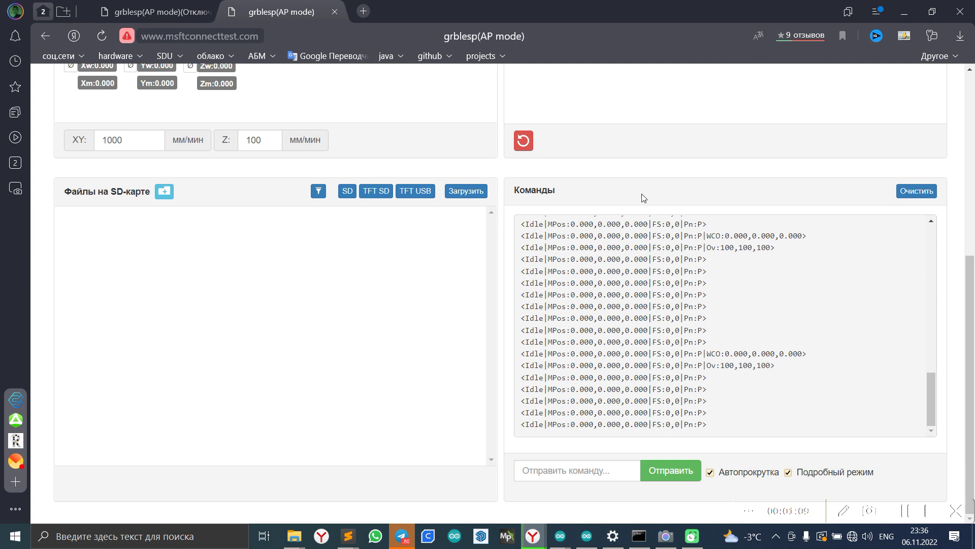
Jog the Z axis down 10 mm with the -Z jog button.
scroll(497, 183, up, 3)
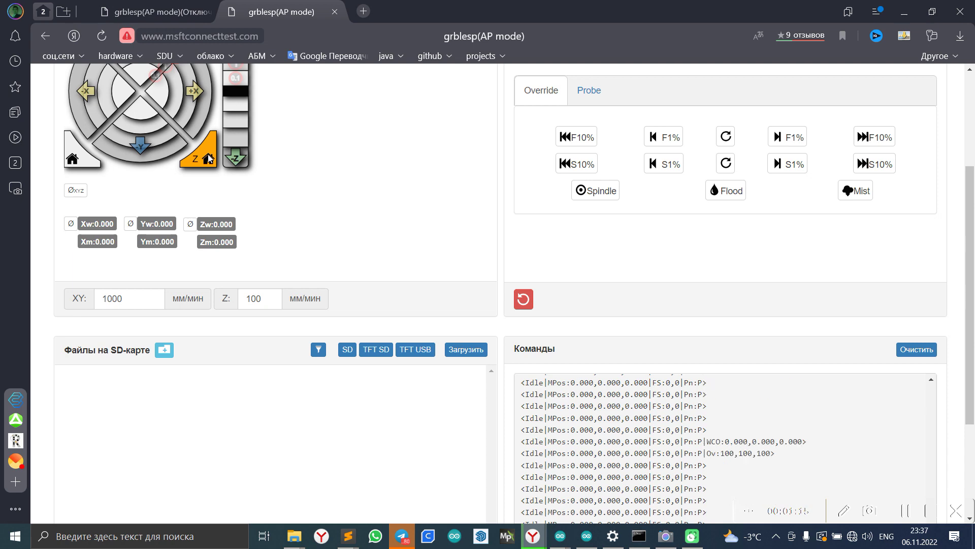
scroll(456, 295, down, 3)
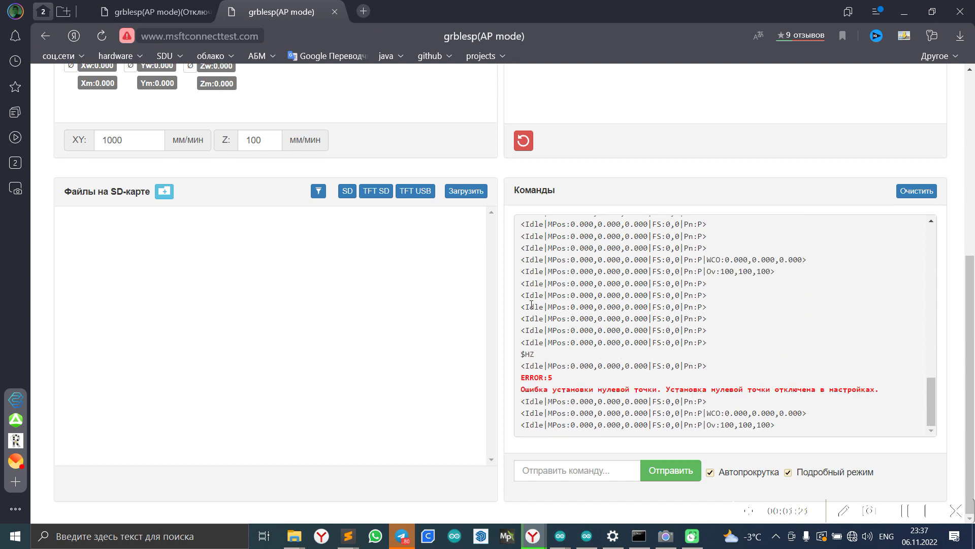
scroll(470, 173, up, 2)
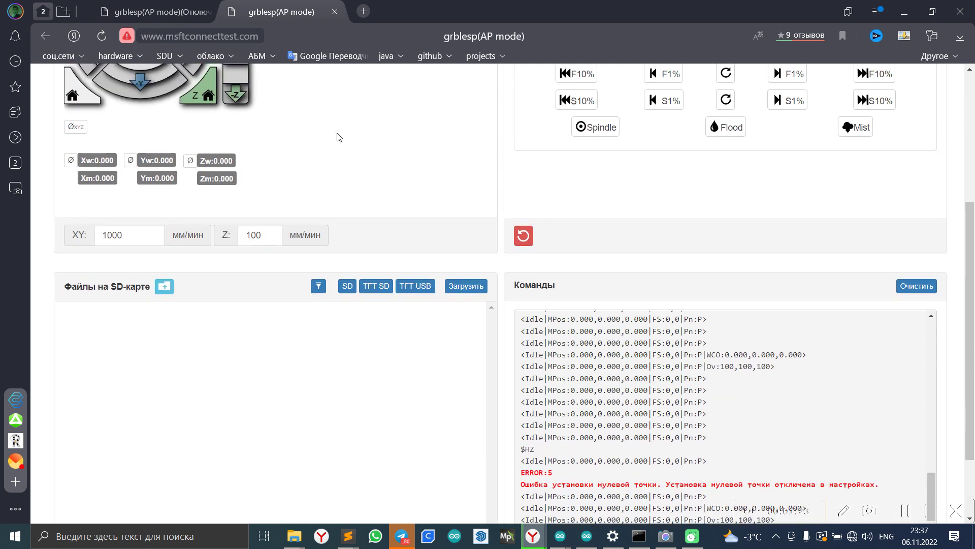
click(243, 95)
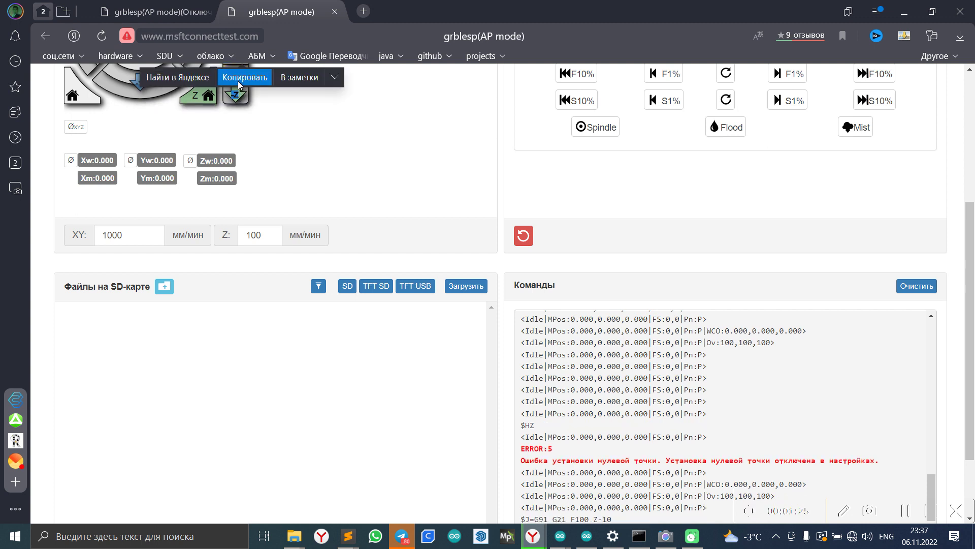
Jog Z further down in 10 mm steps, clearing the stray log text selection.
click(239, 85)
click(239, 85)
click(239, 85)
click(239, 85)
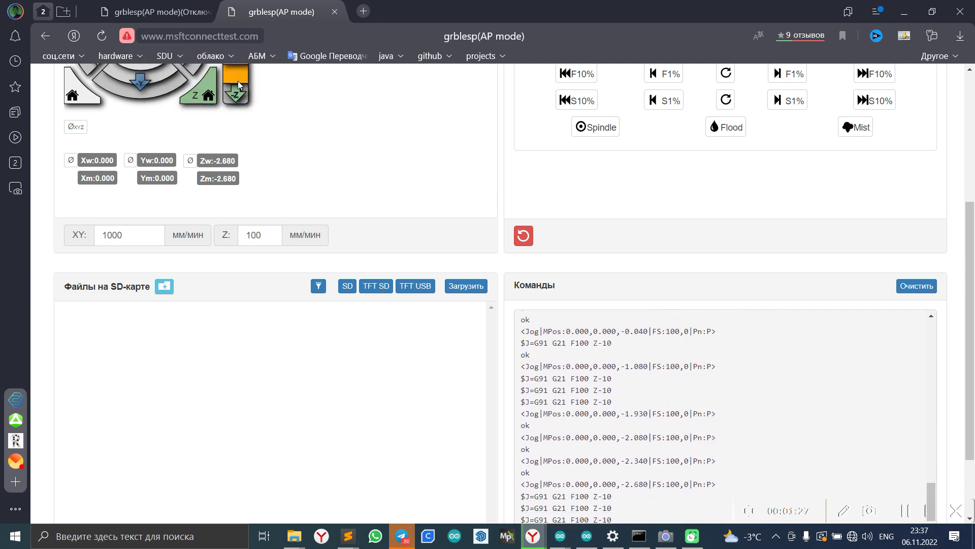
click(239, 85)
drag(239, 85, 618, 439)
click(563, 434)
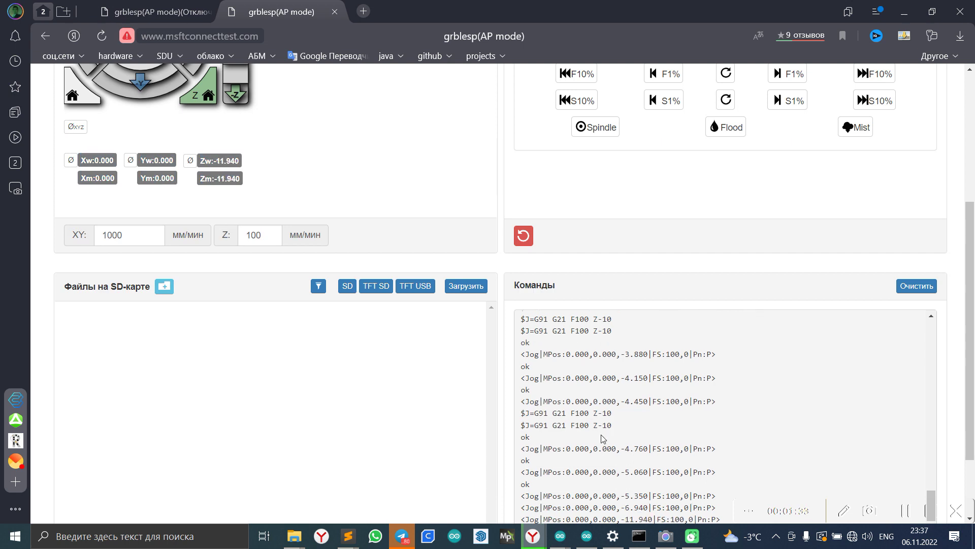
scroll(473, 418, up, 1)
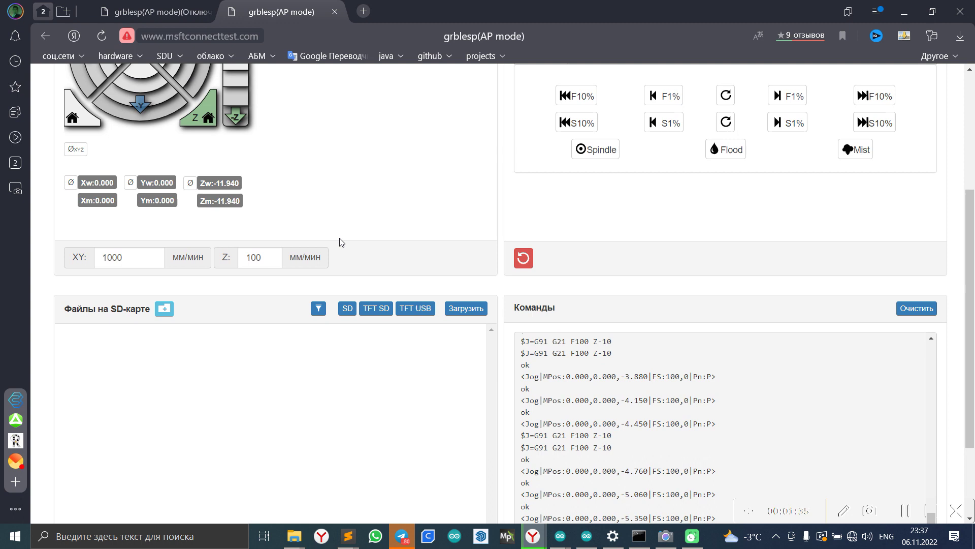
Jog Z down four more 1 mm steps until it reads -26.950.
click(233, 79)
click(232, 78)
click(233, 79)
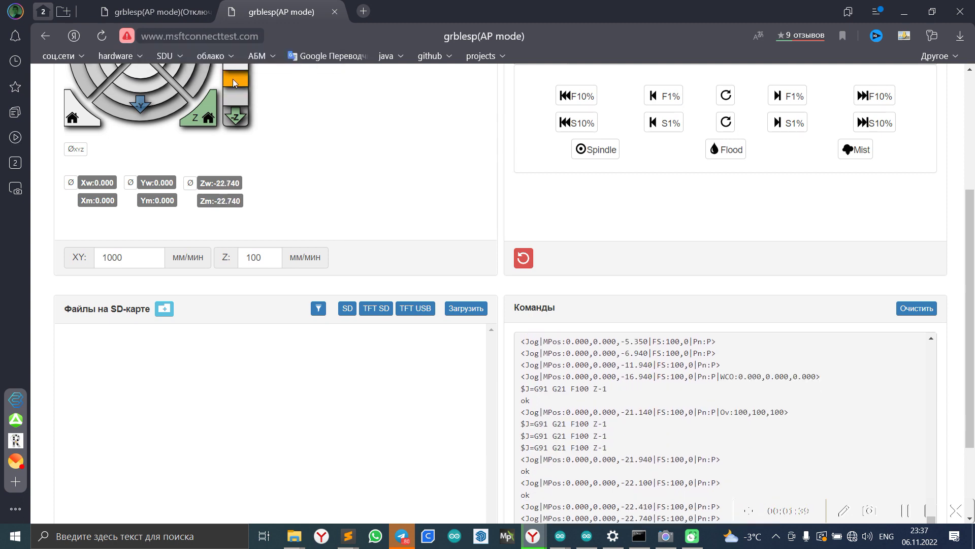
click(233, 78)
scroll(232, 79, up, 2)
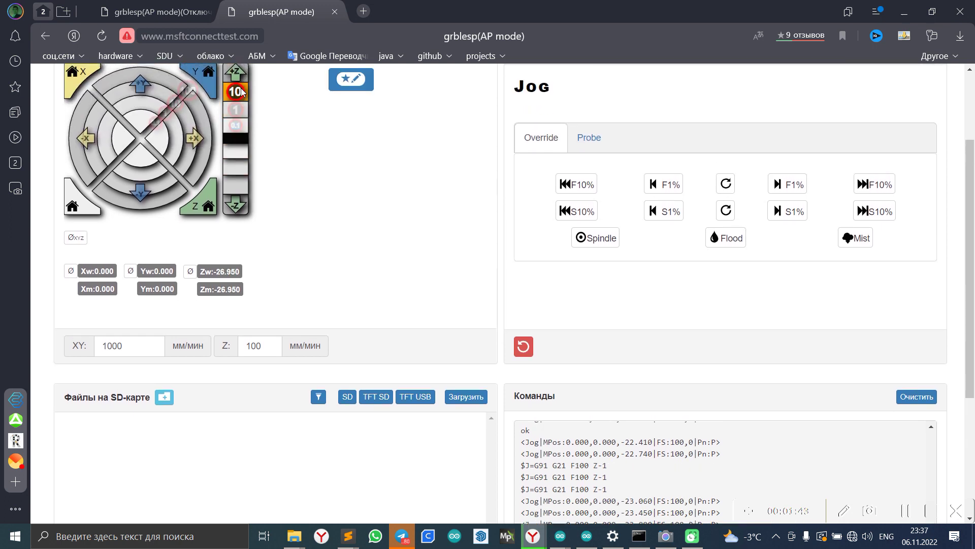
Jog Z another 10 mm, then jog the machine repeatedly 100 mm in +X.
click(242, 91)
click(242, 92)
click(242, 91)
click(242, 92)
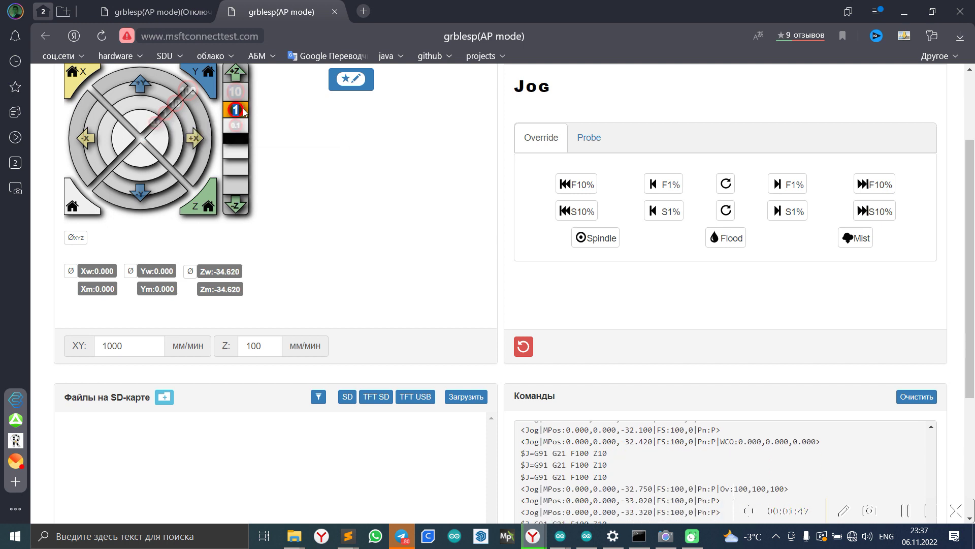
click(202, 138)
click(202, 139)
click(202, 138)
click(202, 138)
triple_click(202, 138)
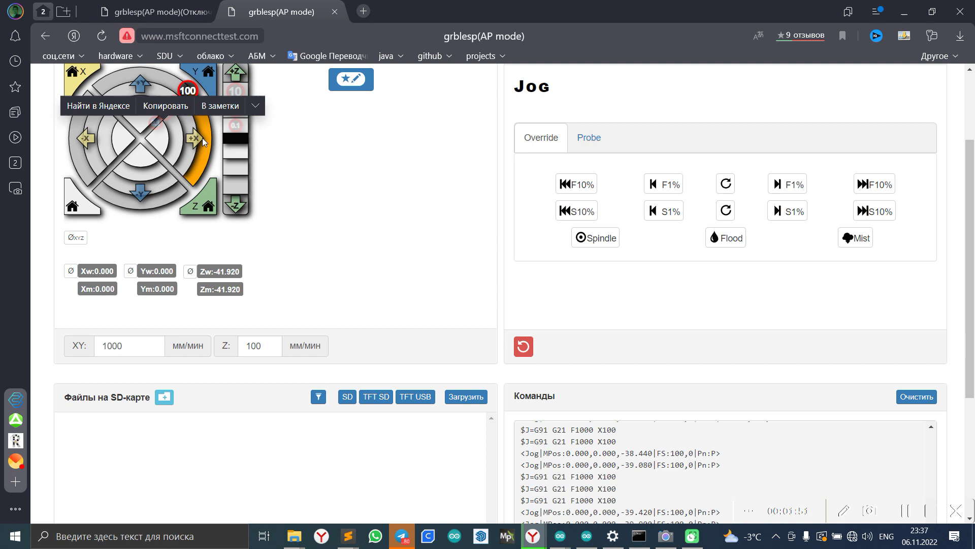
drag(202, 138, 414, 355)
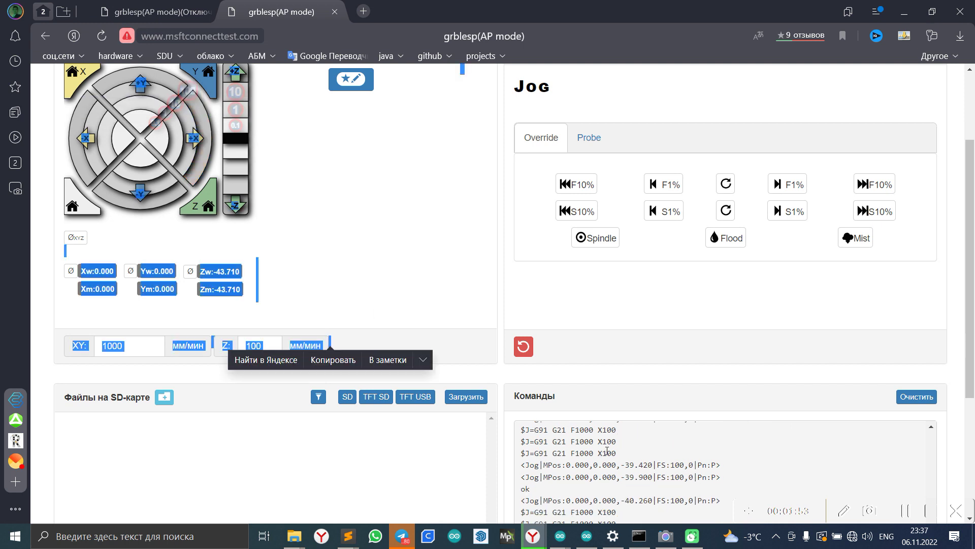
double_click(607, 451)
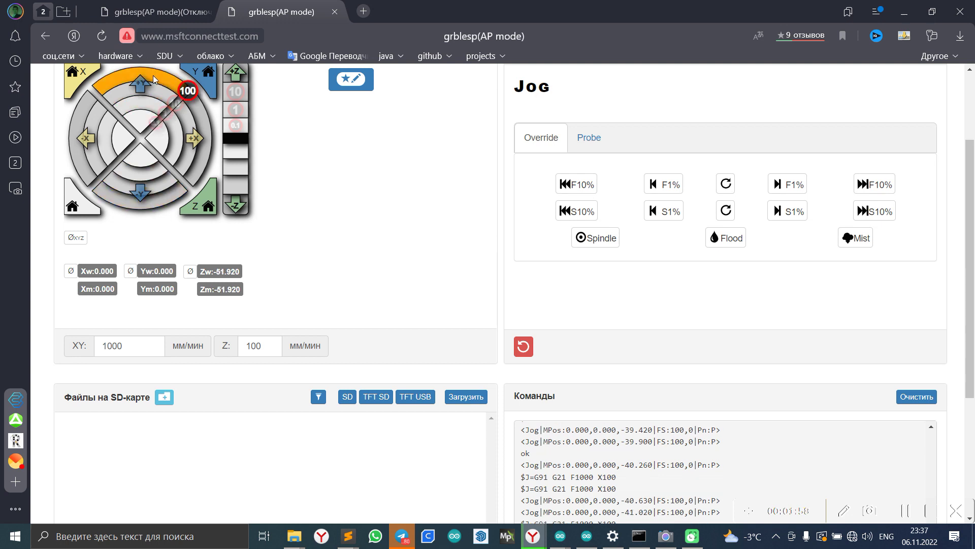
Jog the machine 100 mm in +Y, then open the Камера page's IP camera field.
double_click(153, 75)
double_click(153, 75)
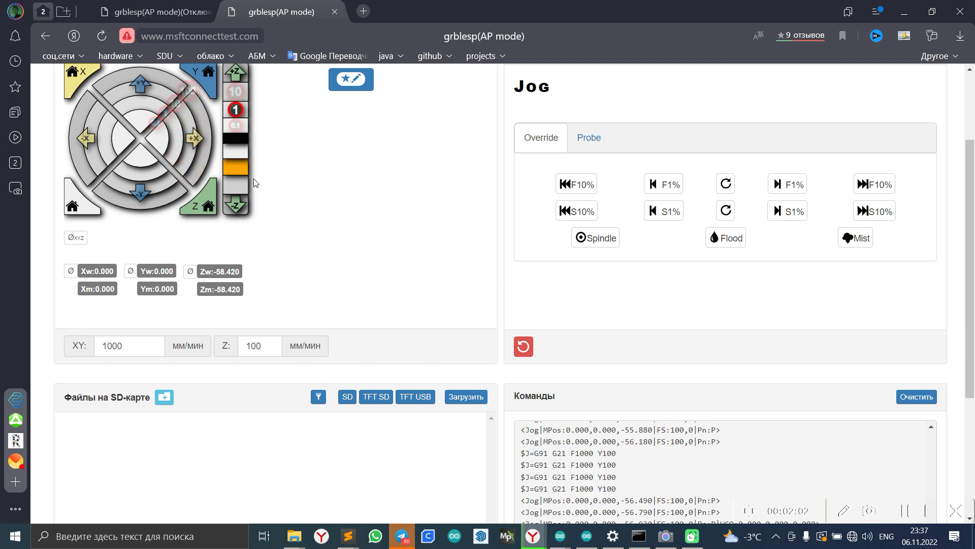
scroll(279, 217, up, 2)
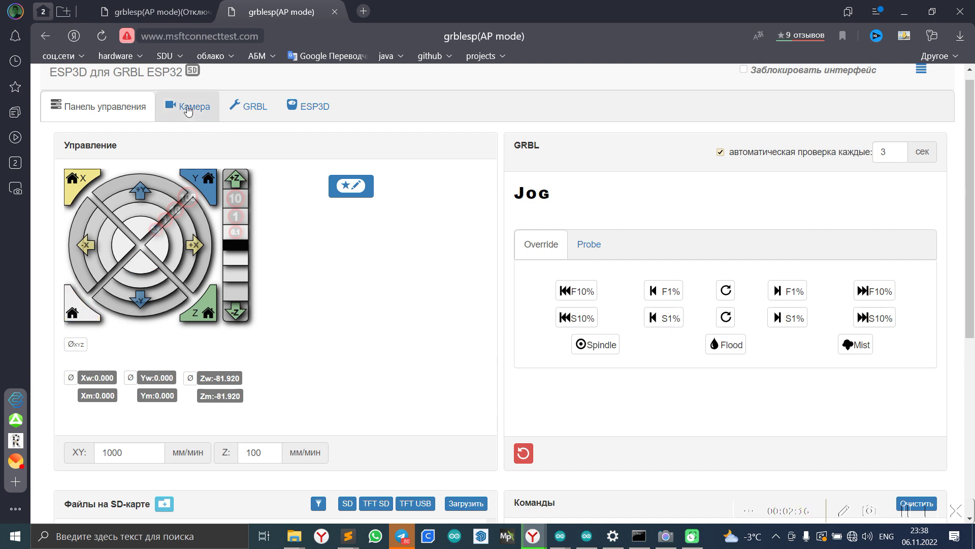
click(190, 113)
click(314, 165)
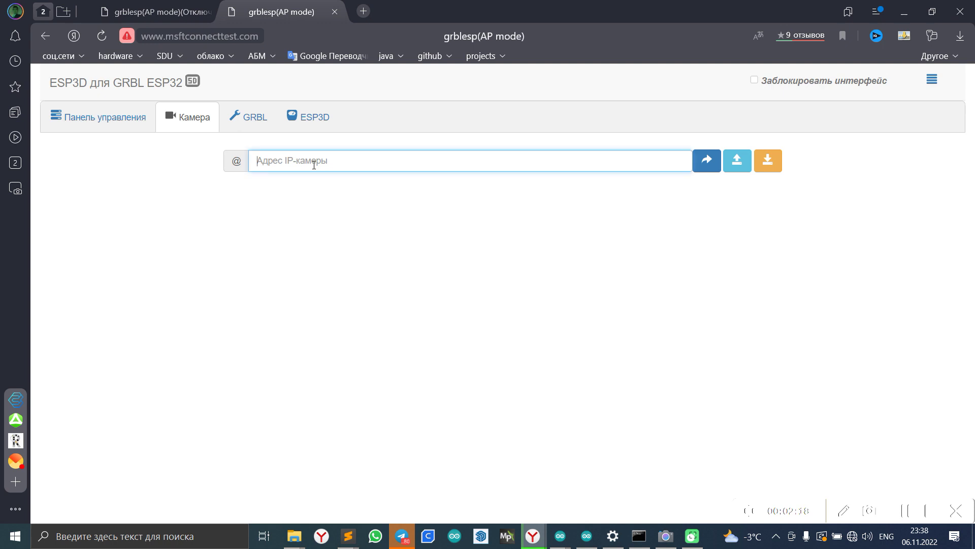
Open the GRBL page, then the ESP3D network settings and its station SSID value.
click(228, 124)
click(307, 116)
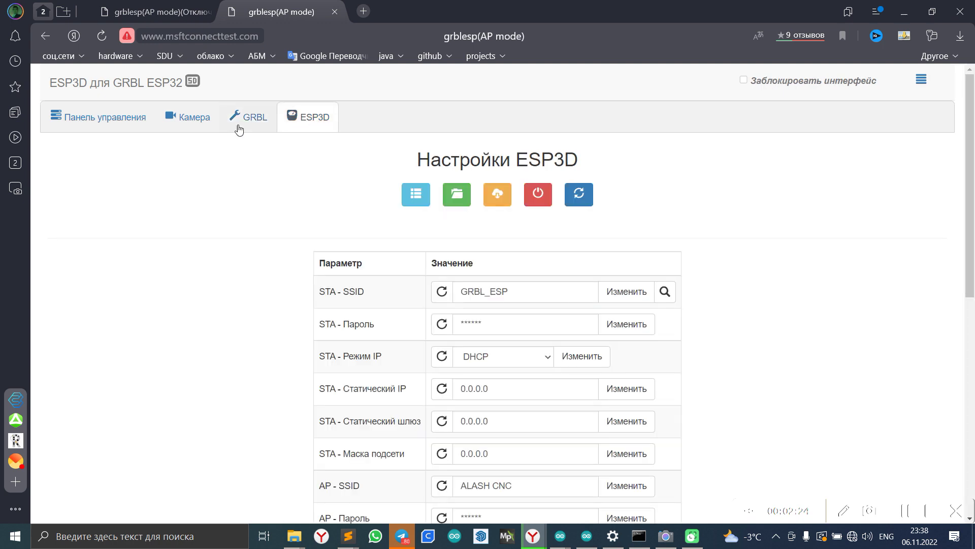
scroll(335, 265, down, 3)
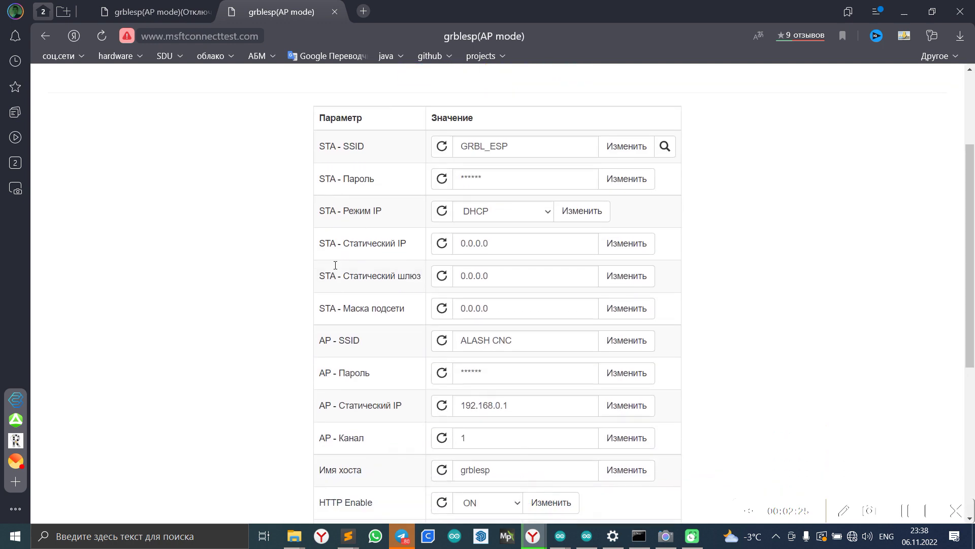
click(486, 150)
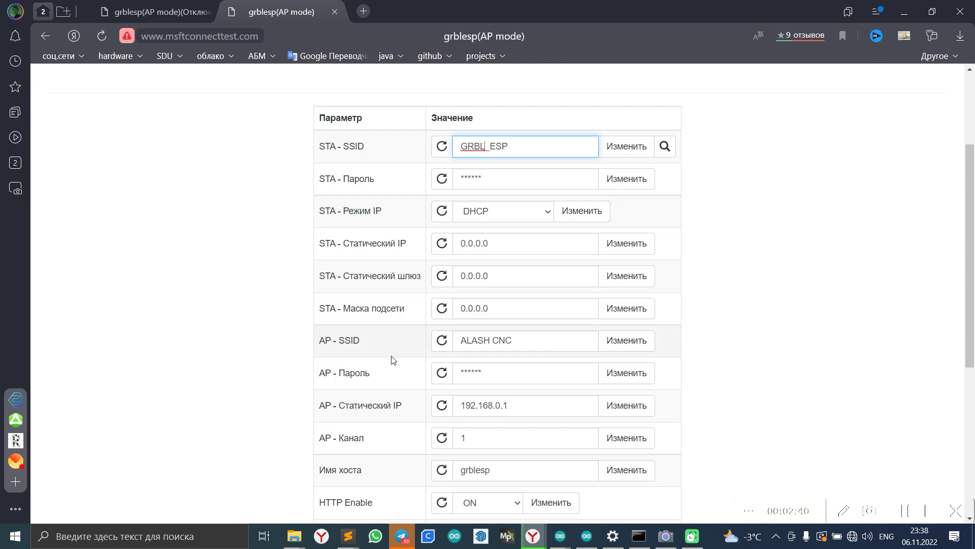
Review the AP SSID row, then open the main menu showing UI 2.1b77 / FW 1.3a.
scroll(391, 361, down, 1)
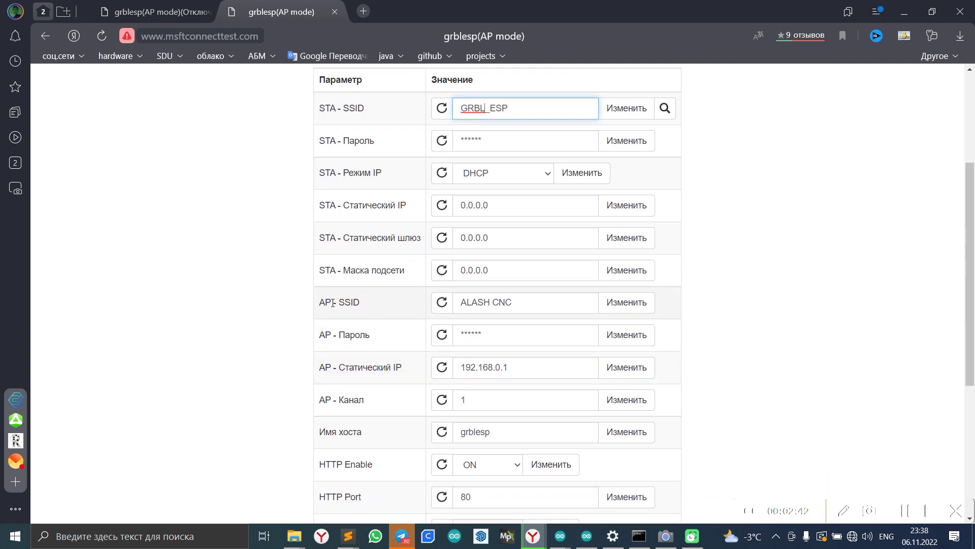
drag(359, 303, 320, 304)
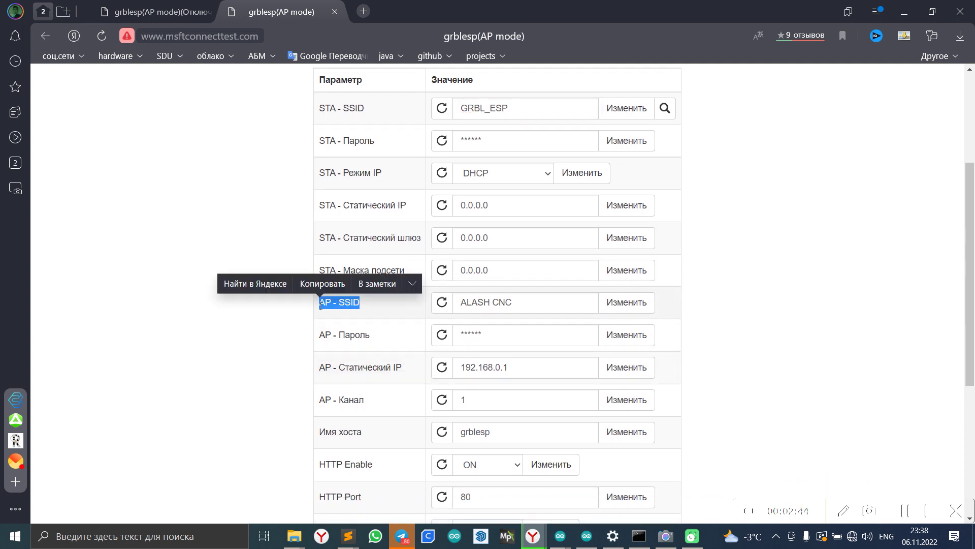
click(328, 308)
scroll(540, 326, up, 4)
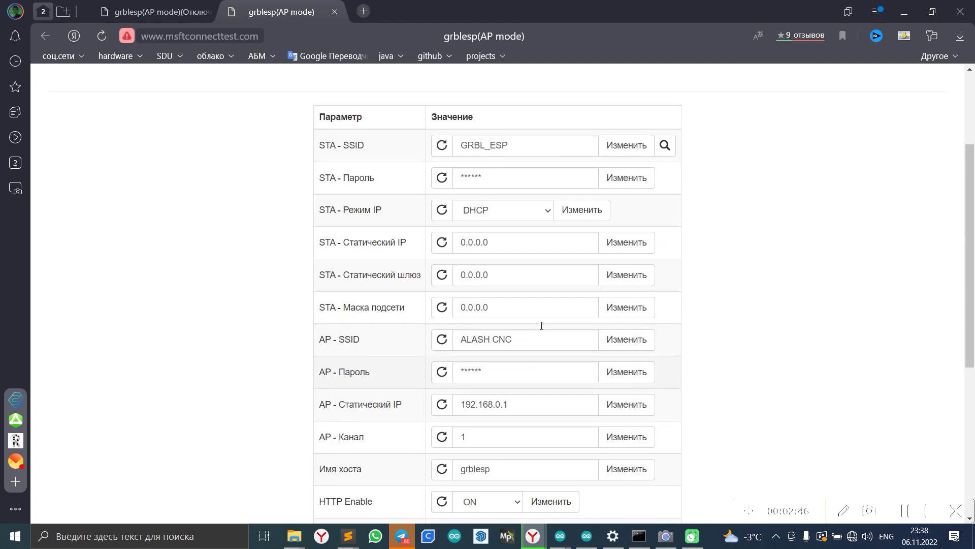
click(922, 81)
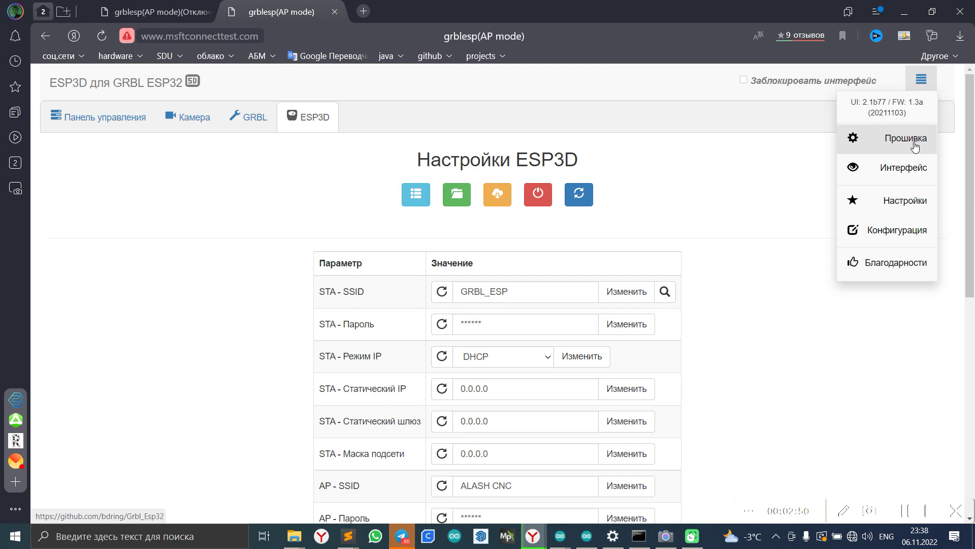
In Настройки, set the interface language to English and save the preferences.
click(895, 200)
scroll(574, 306, down, 10)
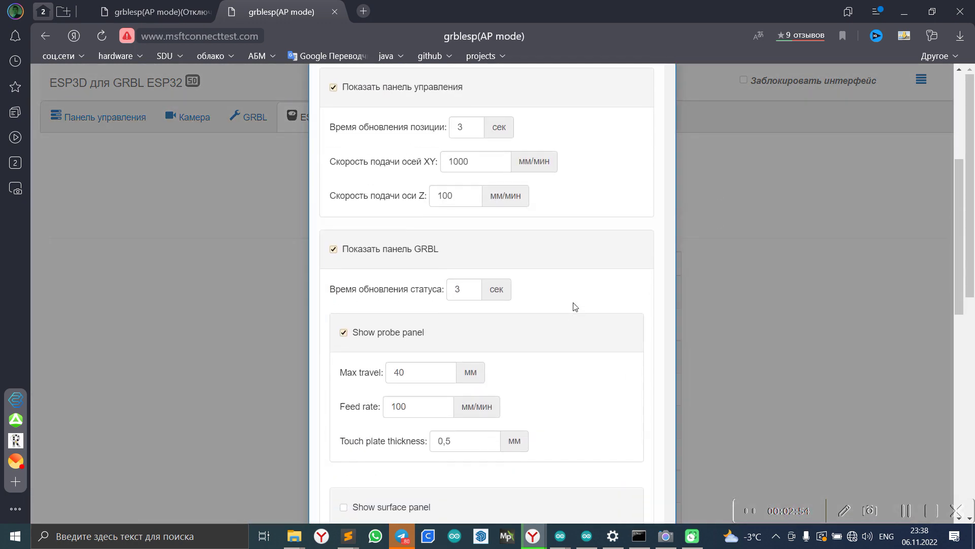
scroll(574, 306, up, 10)
click(502, 131)
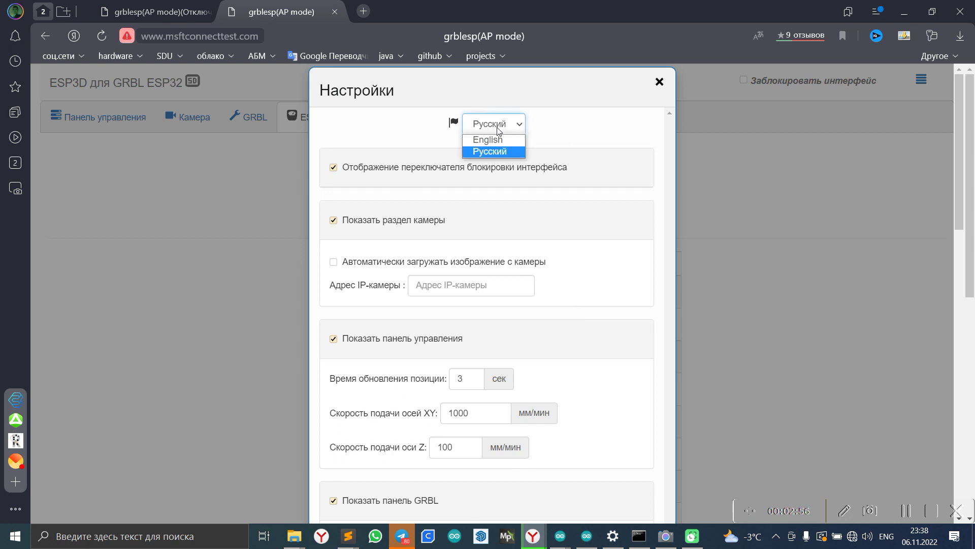
click(502, 140)
scroll(501, 143, down, 15)
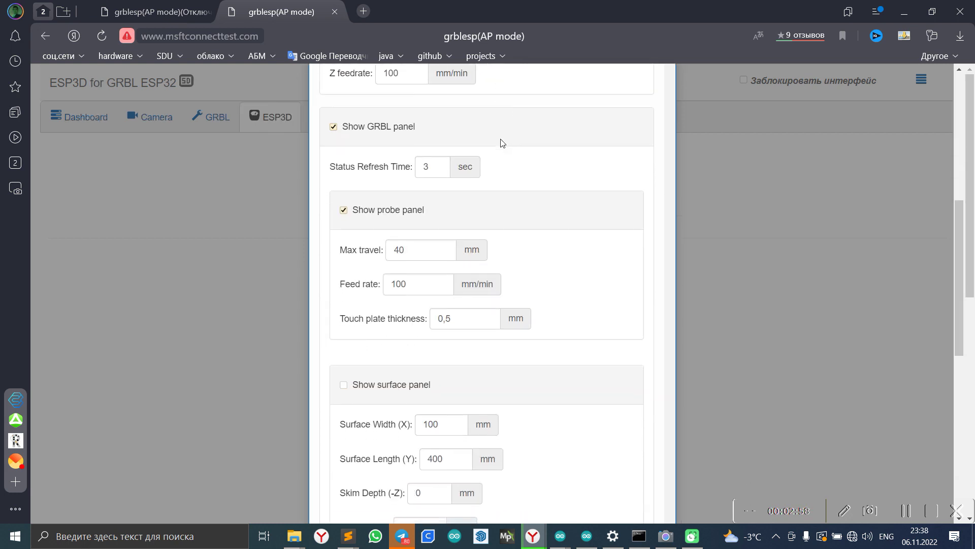
click(598, 495)
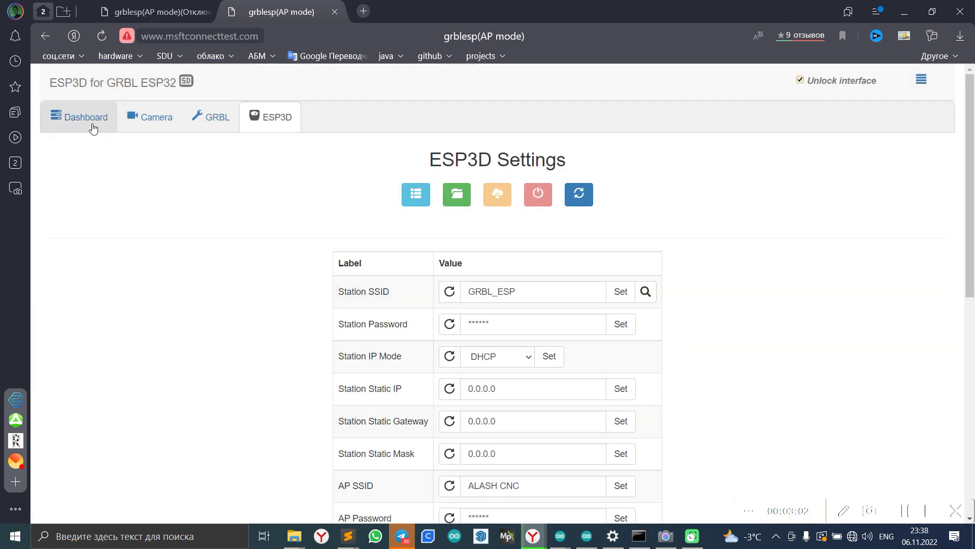
Go to the English Dashboard, then open and close the main menu.
click(92, 127)
scroll(415, 315, down, 6)
scroll(415, 315, up, 6)
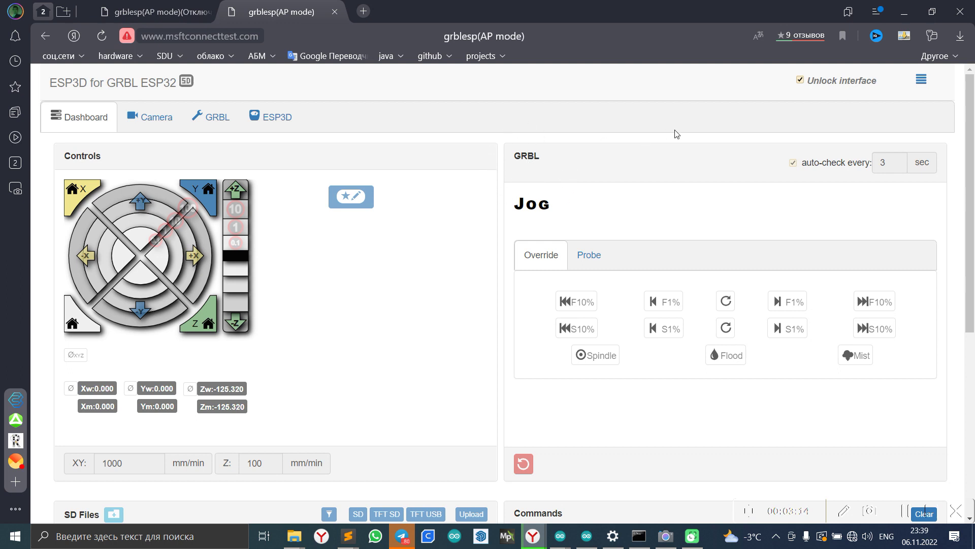
click(921, 80)
click(476, 171)
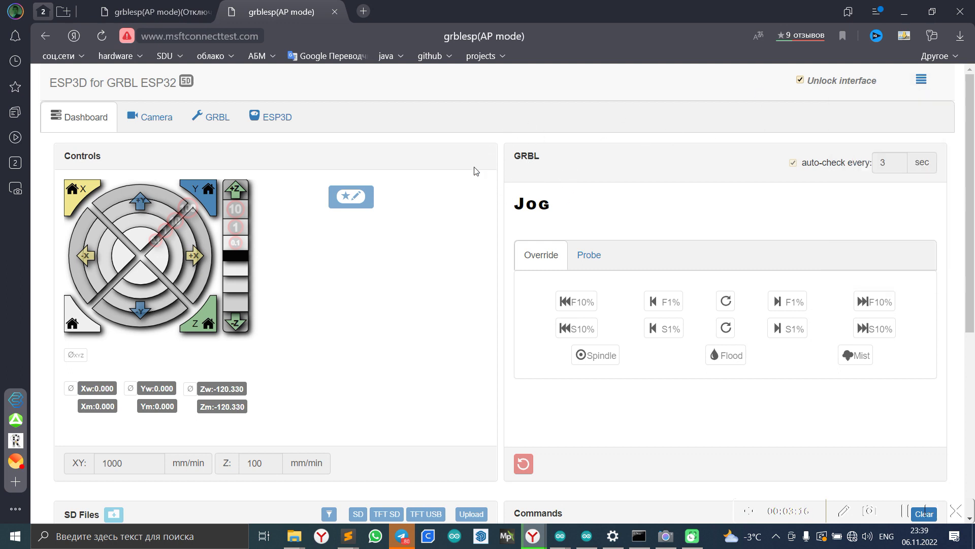